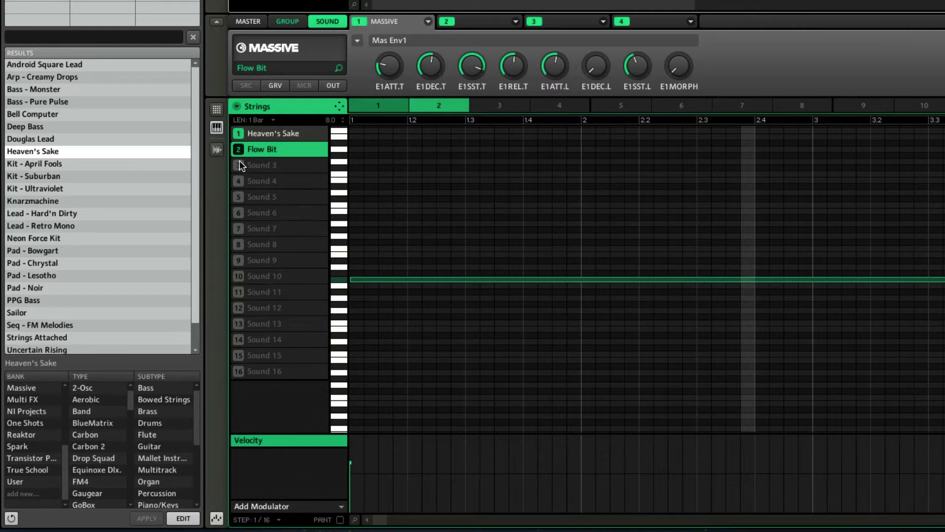
Look at the Sampling view for the Flow Bit sound and for the Uriel Kit group's Sub Uriel sample
{"action": "left_click", "coordinate": [217, 150]}
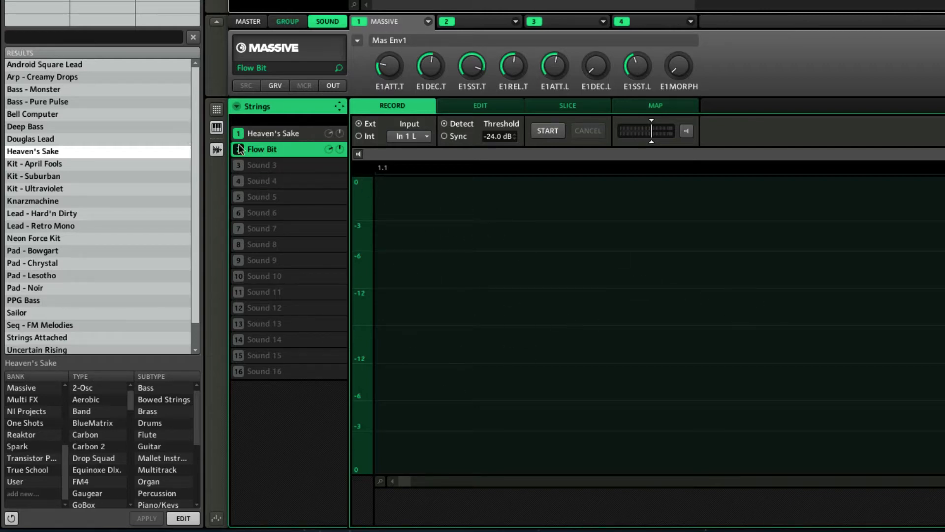
{"action": "left_click", "coordinate": [217, 129]}
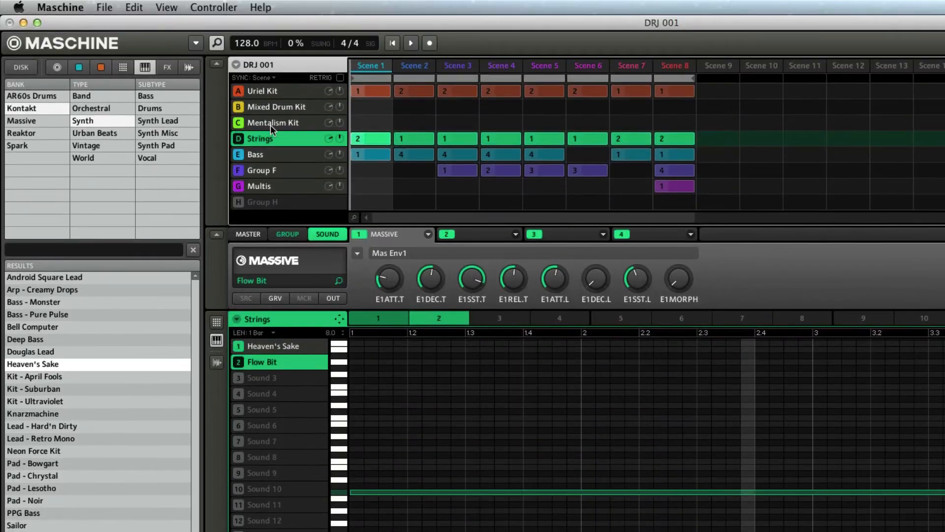
{"action": "left_click", "coordinate": [259, 90]}
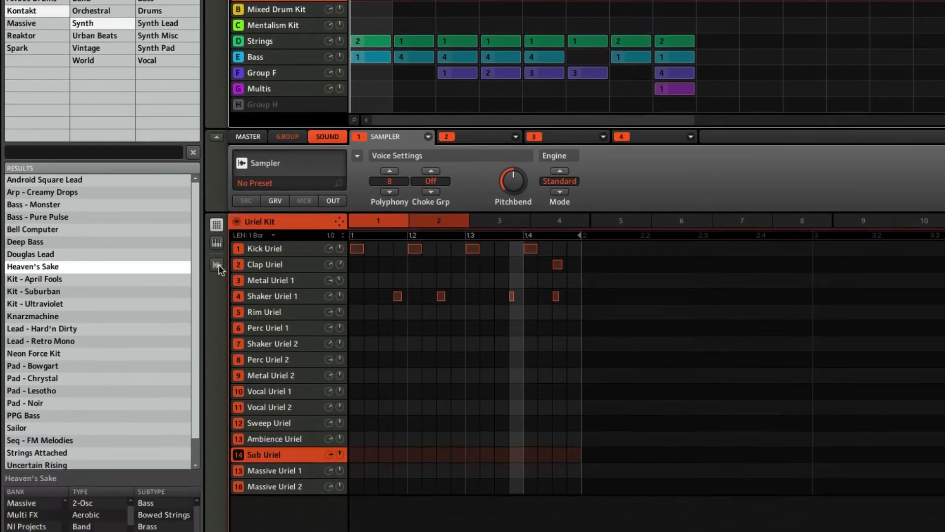
{"action": "left_click", "coordinate": [217, 362]}
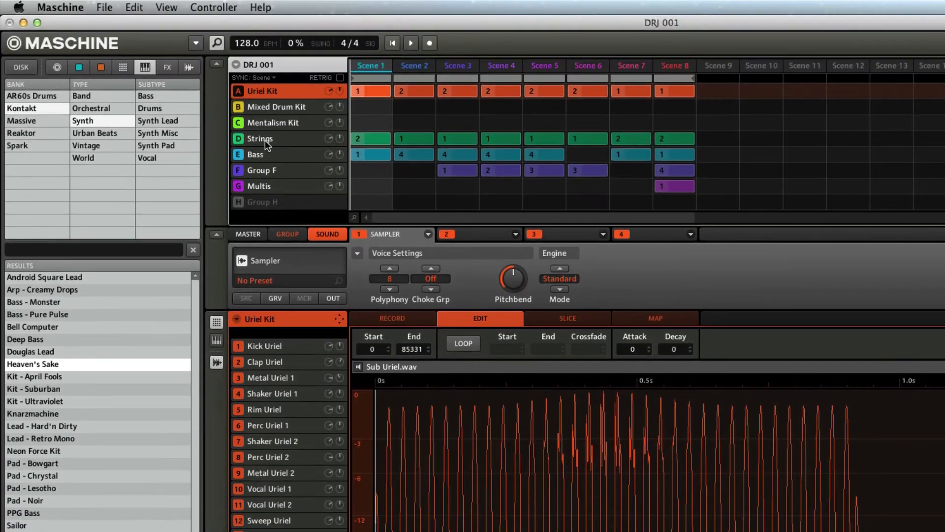
Return to the Strings group and set the length of pattern 2 to 5.0 bars, leaving the length grid at 1 Bar
{"action": "left_click", "coordinate": [265, 140]}
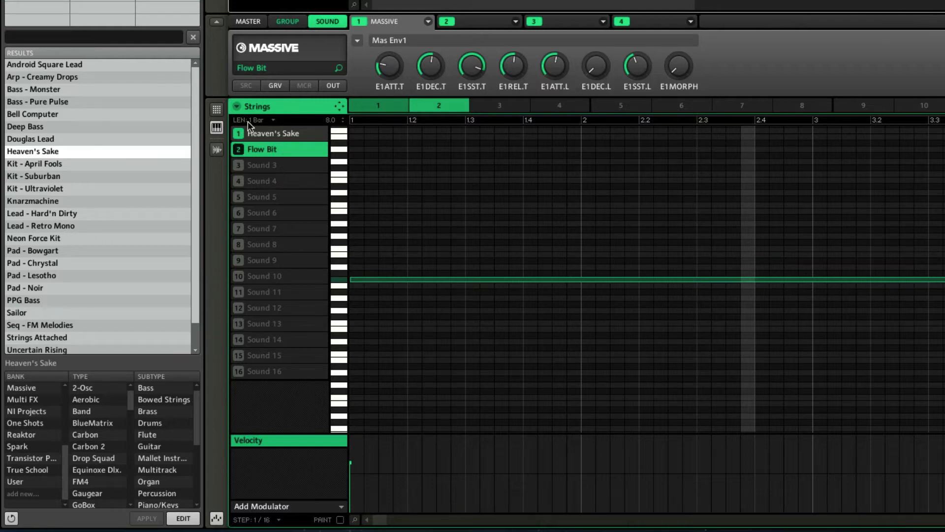
{"action": "left_click", "coordinate": [273, 122]}
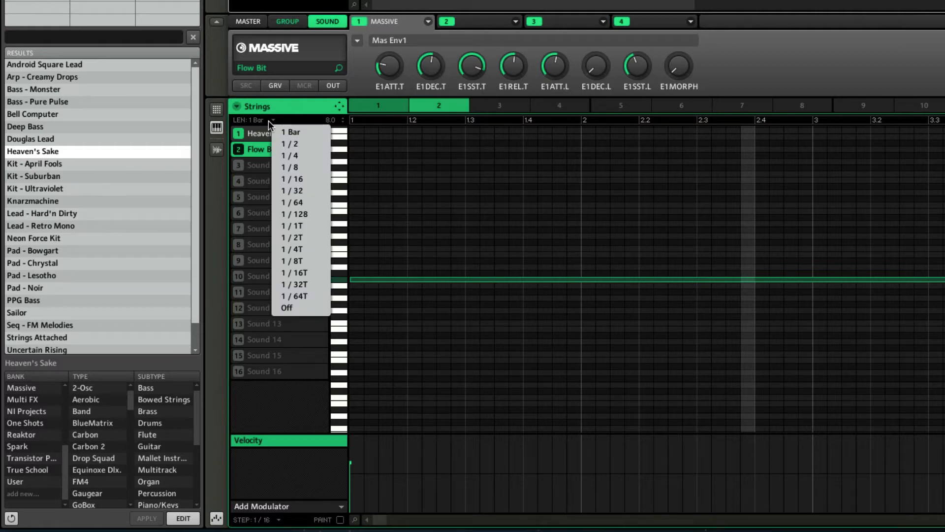
{"action": "left_click", "coordinate": [335, 121]}
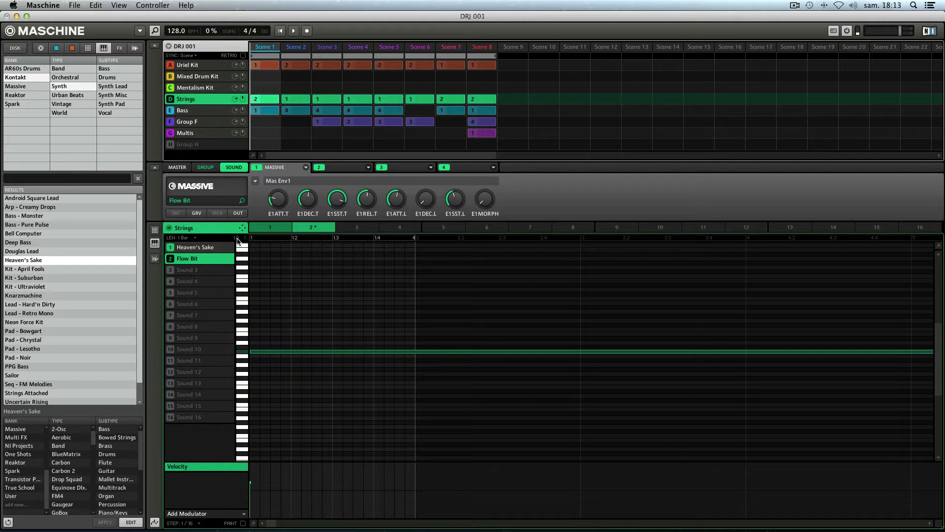
{"action": "left_click_drag", "start_coordinate": [237, 237], "coordinate": [236, 224]}
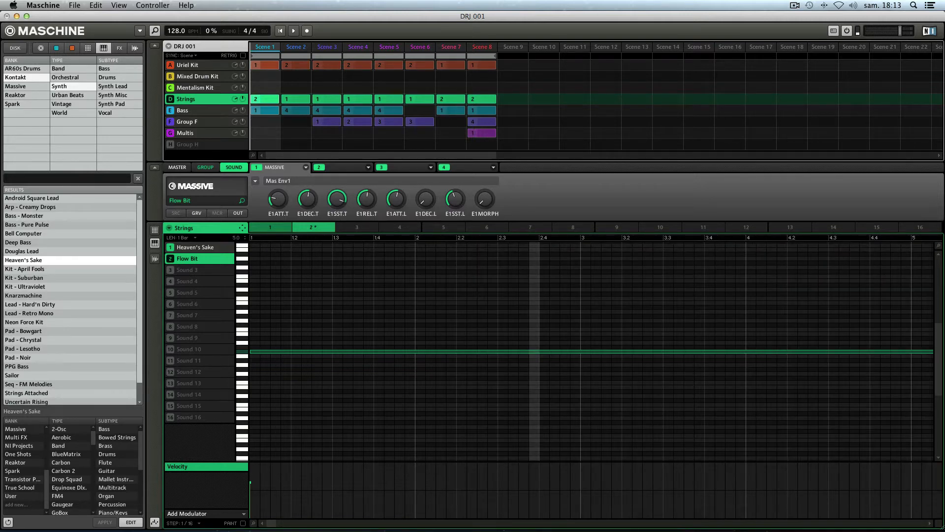
{"action": "left_click", "coordinate": [187, 238]}
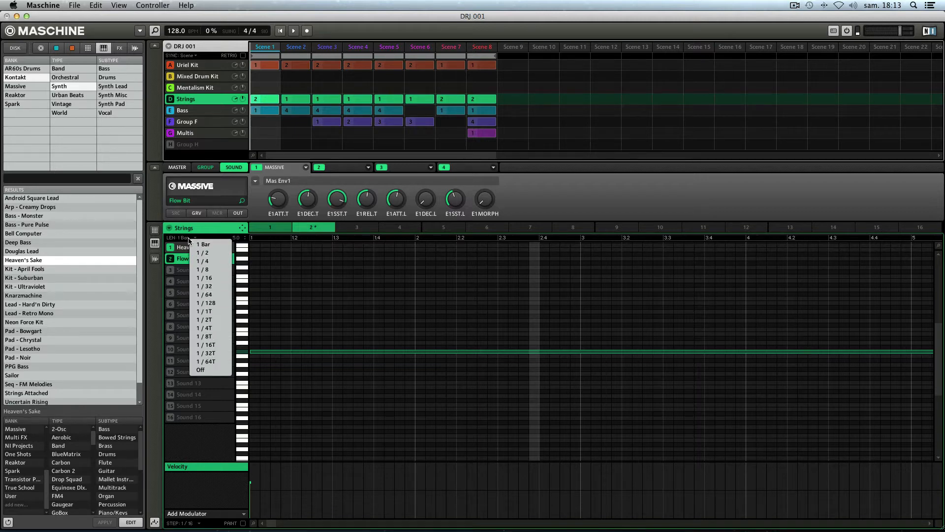
{"action": "left_click", "coordinate": [182, 239]}
{"action": "left_click", "coordinate": [208, 237]}
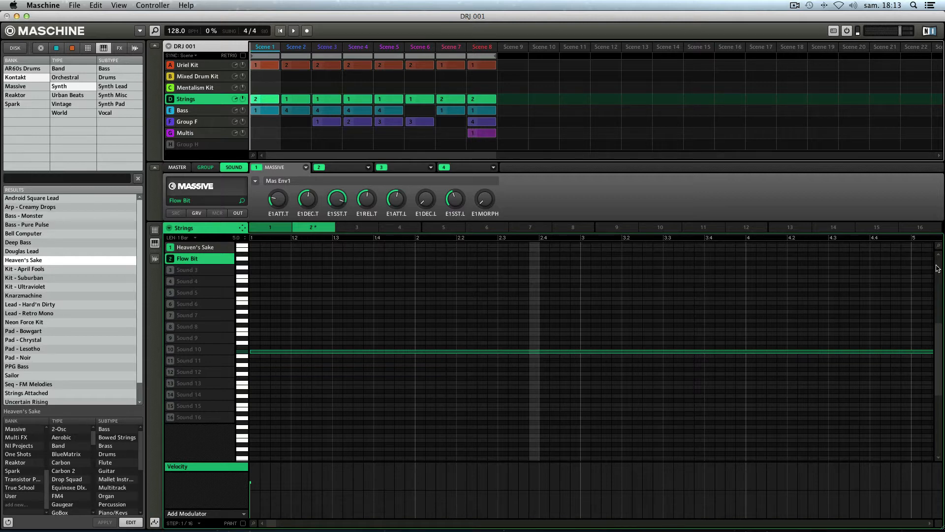
Zoom the piano roll vertically for taller key rows and bring the long note back to mid-height
{"action": "mouse_move", "coordinate": [938, 345]}
{"action": "left_mouse_down"}
{"action": "mouse_move", "coordinate": [940, 304]}
{"action": "mouse_move", "coordinate": [940, 354]}
{"action": "mouse_move", "coordinate": [939, 337]}
{"action": "left_mouse_up"}
{"action": "mouse_move", "coordinate": [938, 245]}
{"action": "left_mouse_down"}
{"action": "mouse_move", "coordinate": [938, 270]}
{"action": "mouse_move", "coordinate": [939, 246]}
{"action": "left_mouse_up"}
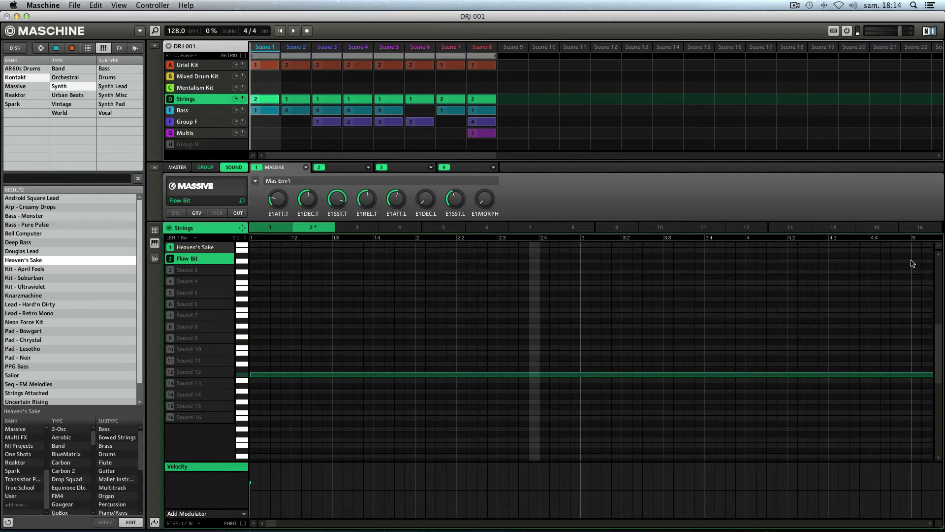
{"action": "mouse_move", "coordinate": [938, 352]}
{"action": "left_mouse_down"}
{"action": "mouse_move", "coordinate": [938, 380]}
{"action": "mouse_move", "coordinate": [938, 364]}
{"action": "left_mouse_up"}
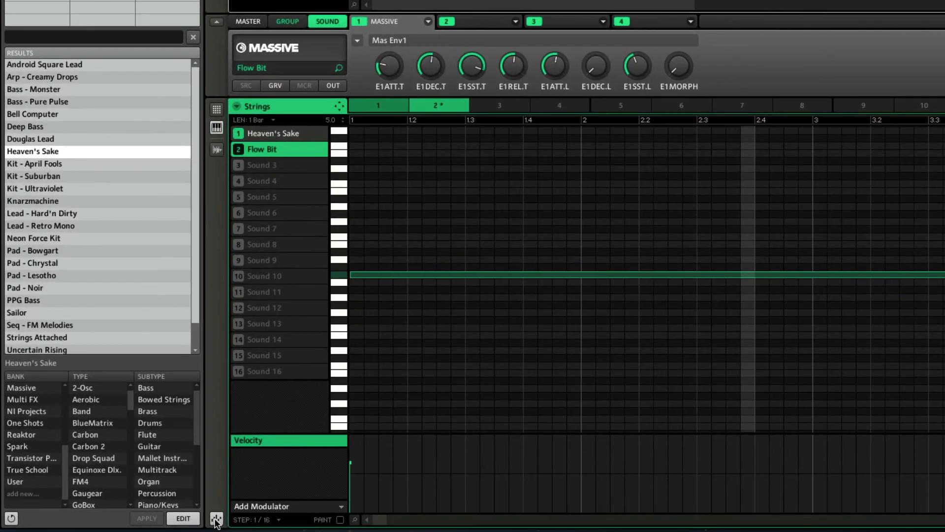
Hide and show the modulation lane under the piano roll, and check the Step grid options
{"action": "left_click", "coordinate": [155, 522]}
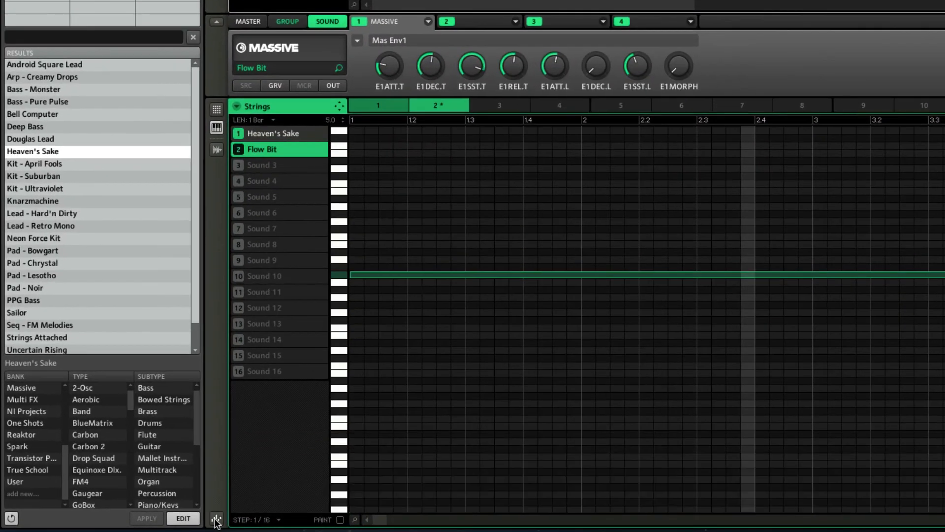
{"action": "left_click", "coordinate": [216, 519]}
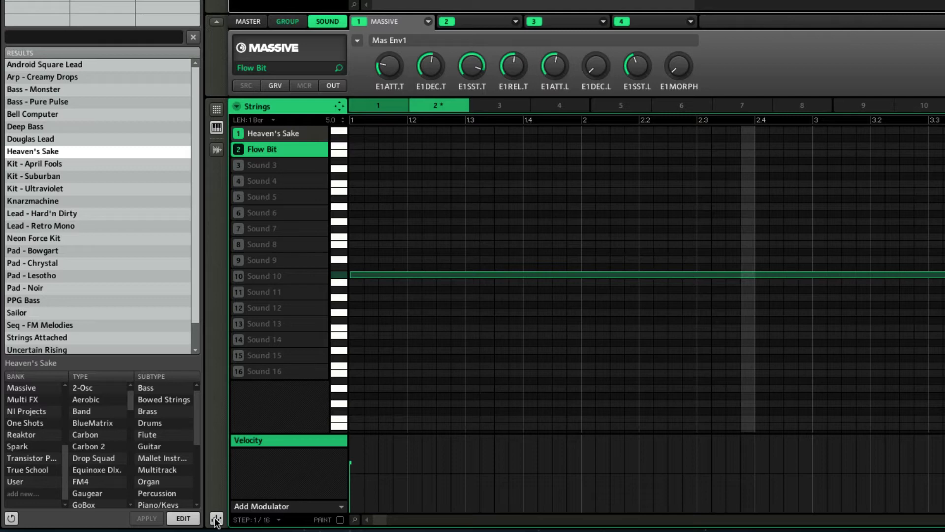
{"action": "left_click", "coordinate": [215, 520]}
{"action": "left_click", "coordinate": [215, 519]}
{"action": "left_click", "coordinate": [271, 521]}
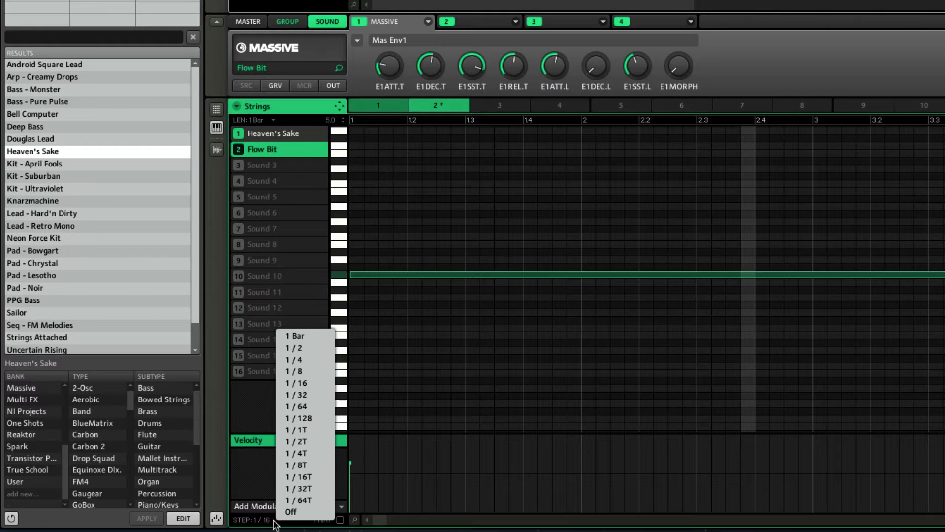
{"action": "left_click", "coordinate": [253, 486]}
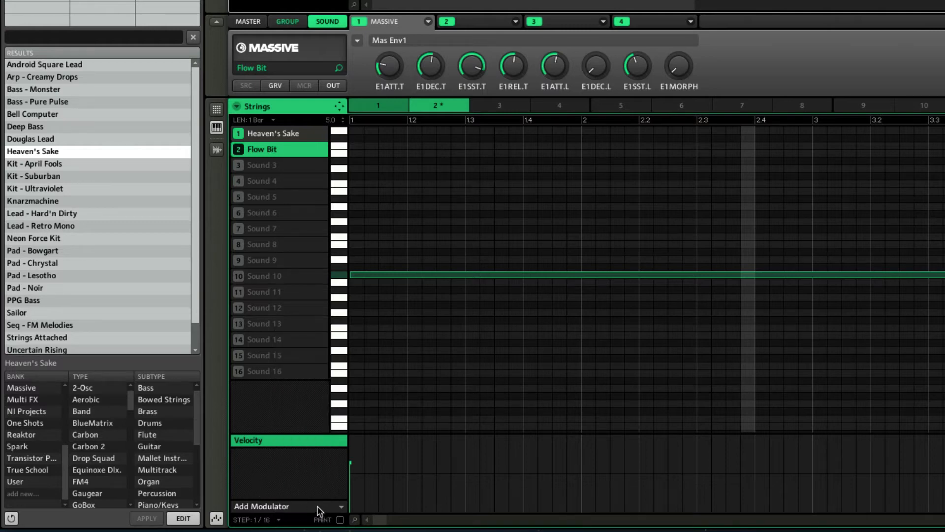
Enable the Print option for the modulation lane and look at the Add Modulator categories
{"action": "left_click", "coordinate": [340, 520]}
{"action": "left_click", "coordinate": [340, 520]}
{"action": "left_click_drag", "start_coordinate": [611, 454], "coordinate": [378, 490]}
{"action": "left_click", "coordinate": [340, 519]}
{"action": "left_click", "coordinate": [341, 506]}
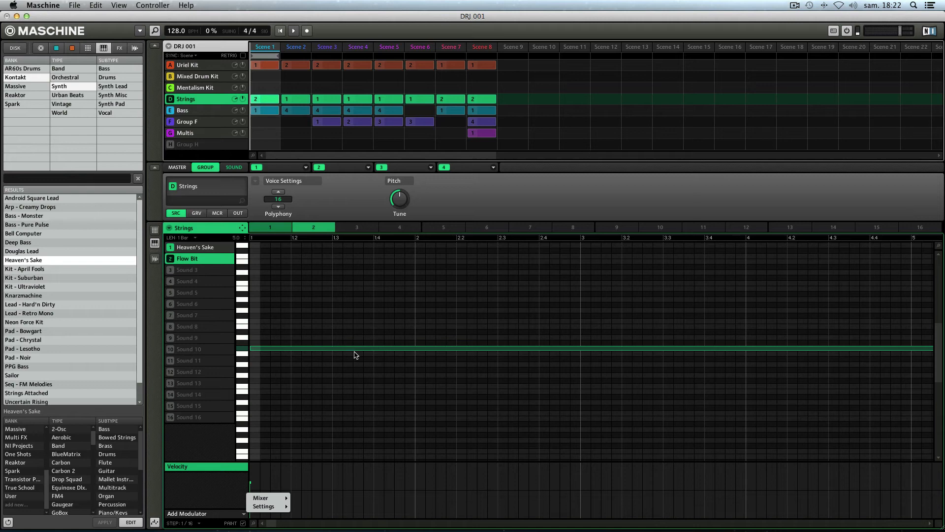
{"action": "left_click", "coordinate": [452, 200]}
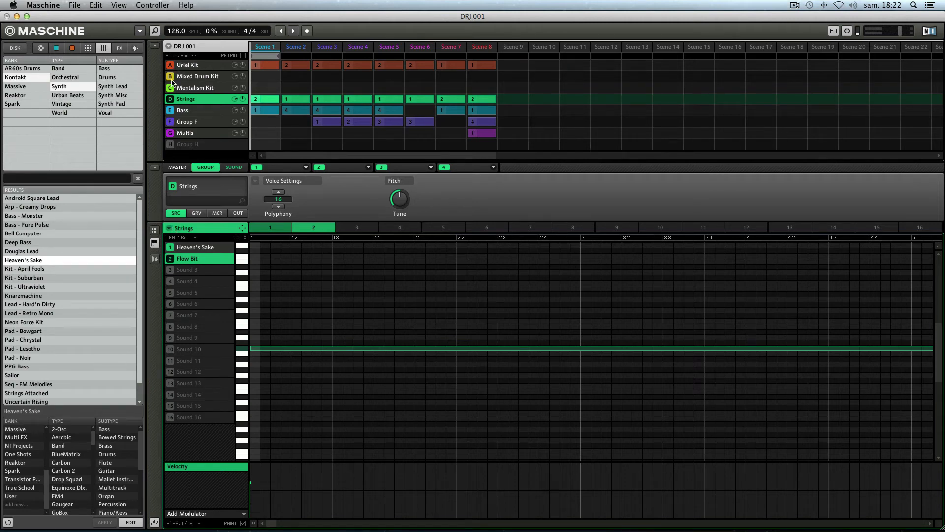
Solo and unsolo the Strings group, and mute and unmute it
{"action": "right_click", "coordinate": [167, 99]}
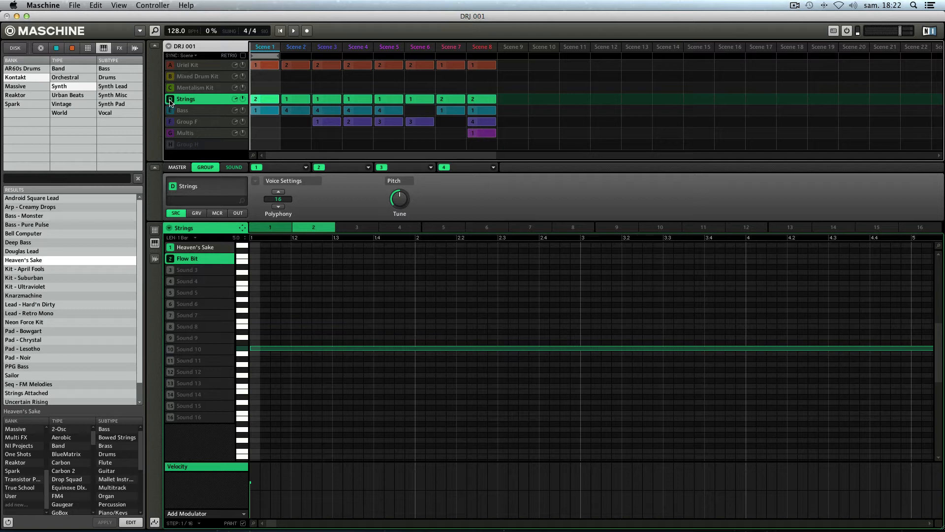
{"action": "right_click", "coordinate": [172, 101]}
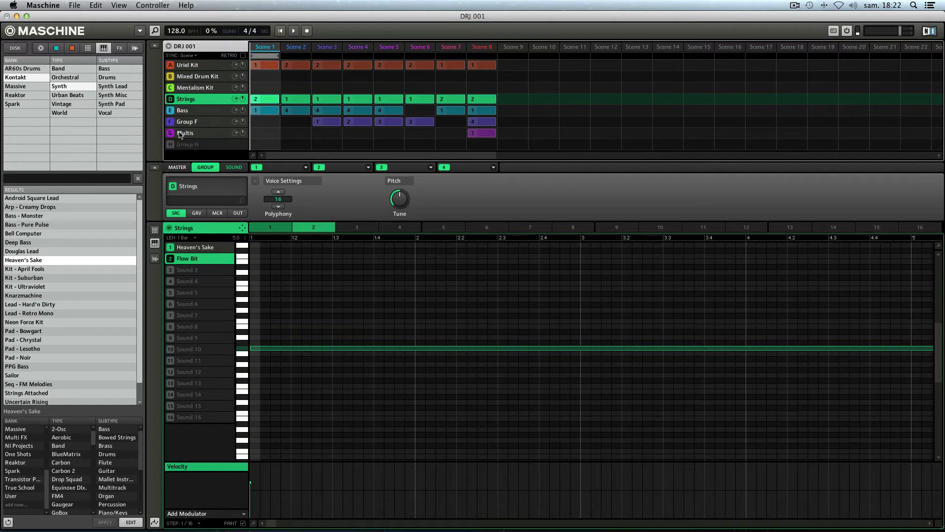
{"action": "left_click", "coordinate": [170, 101]}
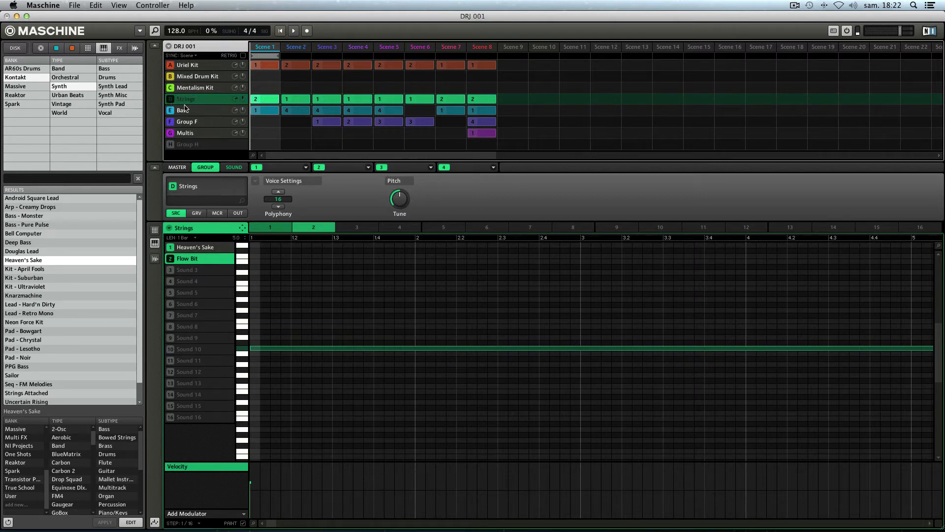
{"action": "left_click", "coordinate": [172, 102]}
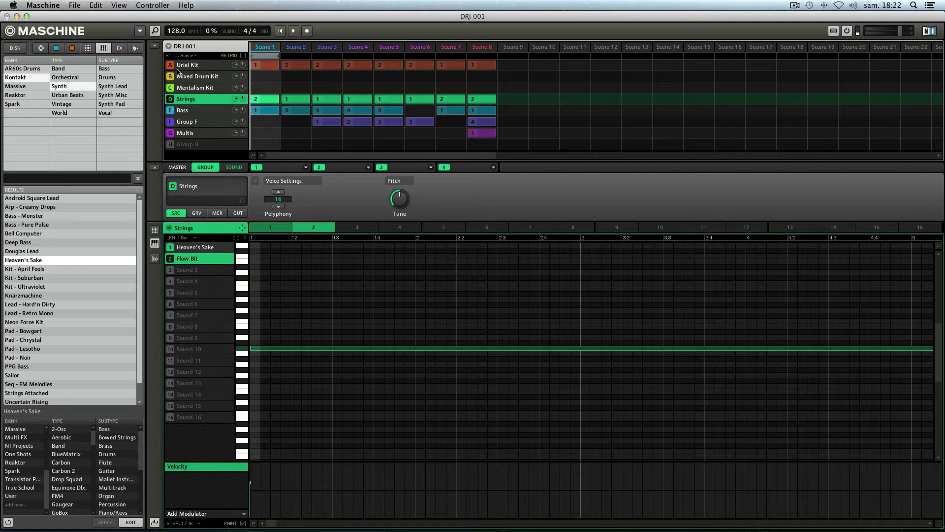
Solo the Strings group and add a Mixer modulator for its Main Pan
{"action": "right_click", "coordinate": [170, 101]}
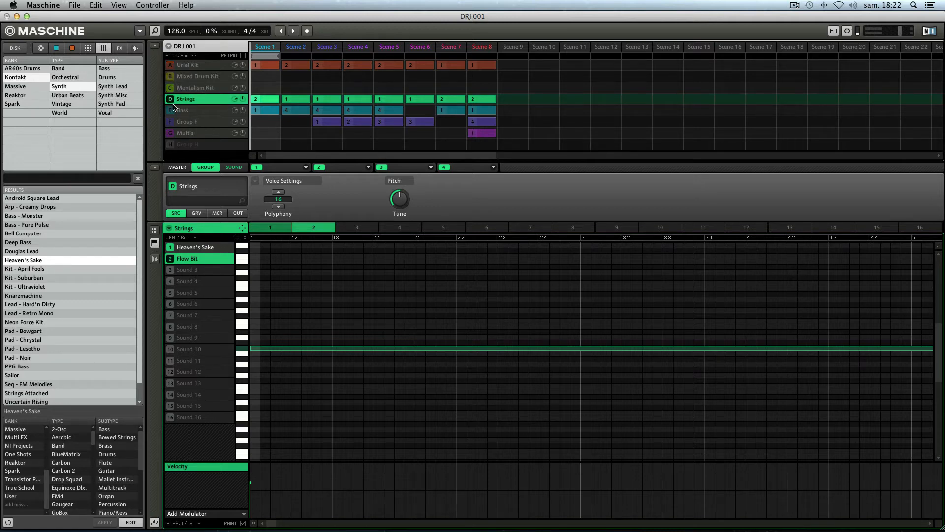
{"action": "left_click", "coordinate": [243, 513]}
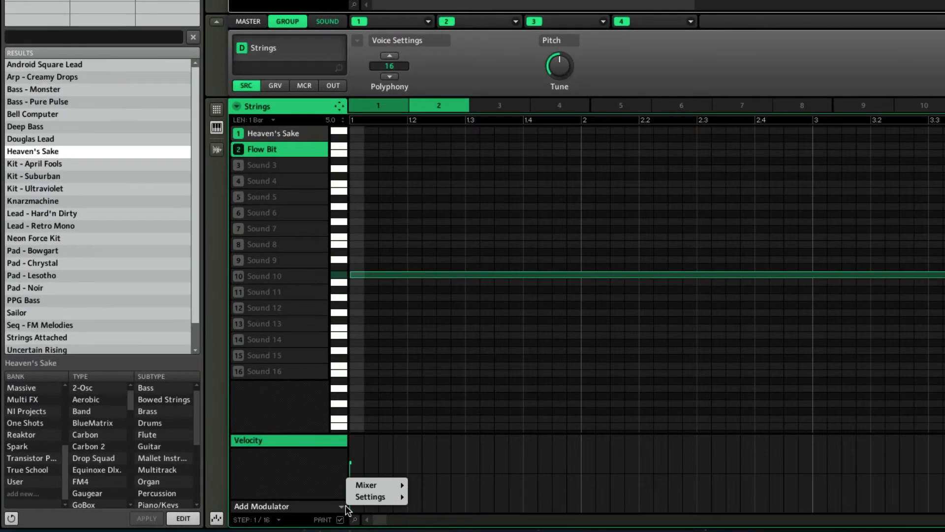
{"action": "mouse_move", "coordinate": [374, 487]}
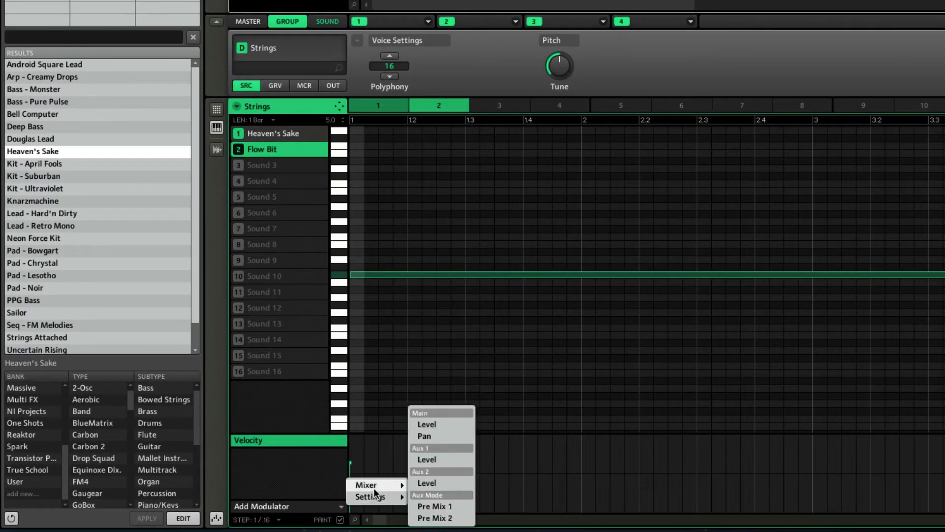
{"action": "left_click", "coordinate": [442, 435]}
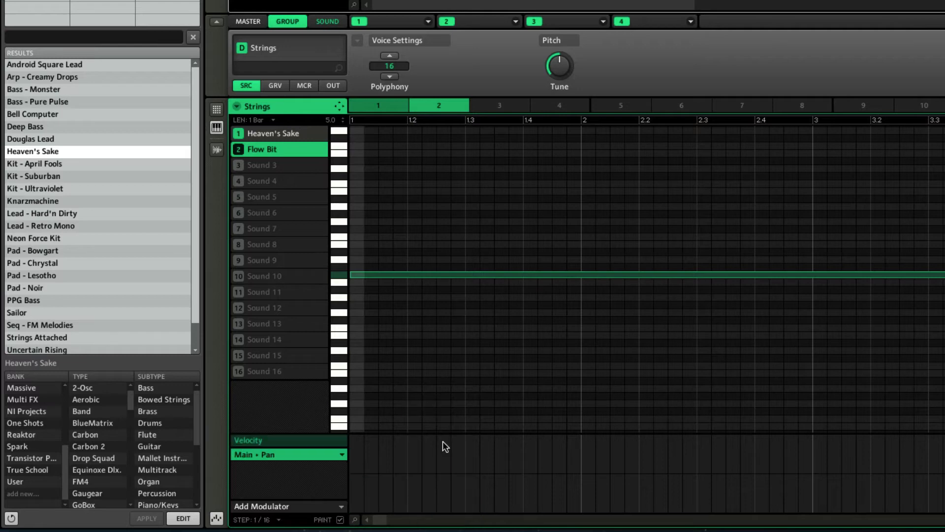
Draw a wave-shaped Main Pan modulation curve across pattern 2, rising and falling twice from bar 1 to near bar 5
{"action": "left_click", "coordinate": [356, 500]}
{"action": "mouse_move", "coordinate": [356, 500]}
{"action": "left_mouse_down"}
{"action": "mouse_move", "coordinate": [445, 502]}
{"action": "mouse_move", "coordinate": [586, 435]}
{"action": "mouse_move", "coordinate": [697, 444]}
{"action": "mouse_move", "coordinate": [796, 489]}
{"action": "mouse_move", "coordinate": [916, 505]}
{"action": "mouse_move", "coordinate": [944, 441]}
{"action": "left_mouse_up"}
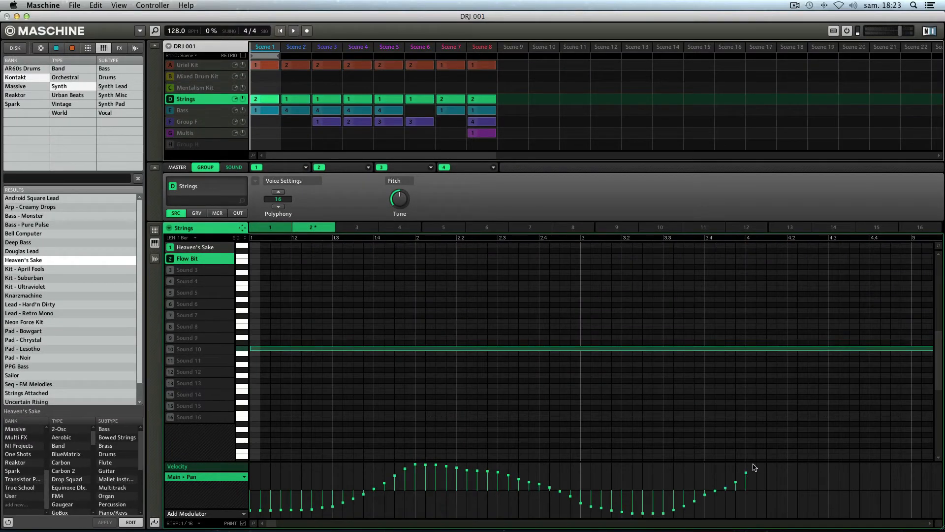
{"action": "mouse_move", "coordinate": [755, 466]}
{"action": "left_mouse_down"}
{"action": "mouse_move", "coordinate": [814, 455]}
{"action": "mouse_move", "coordinate": [902, 512]}
{"action": "left_mouse_up"}
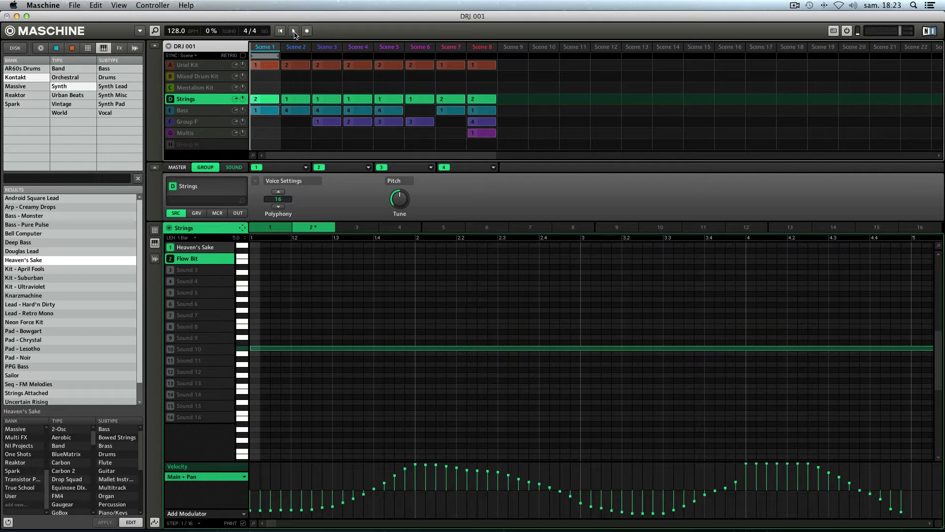
Play back the soloed Strings pattern with its pan modulation and stop playback
{"action": "left_click", "coordinate": [294, 31]}
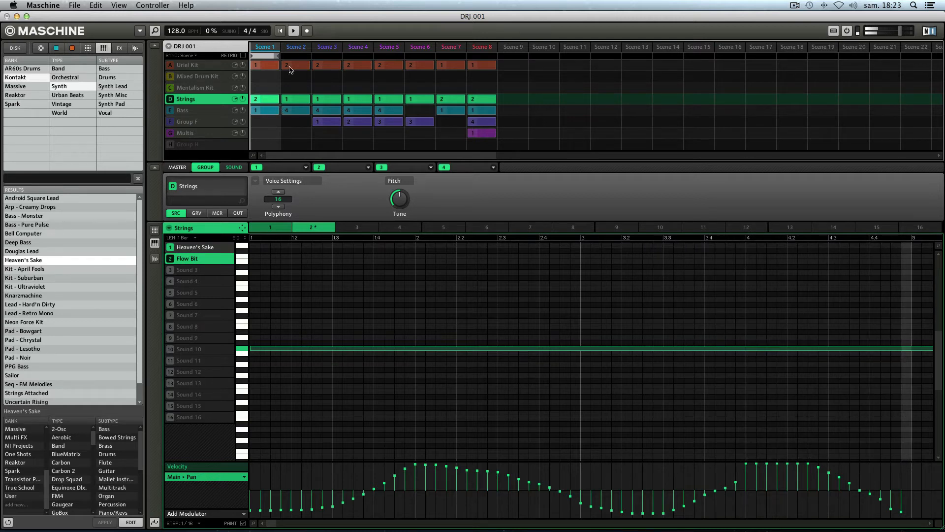
{"action": "left_click", "coordinate": [293, 31]}
{"action": "left_click", "coordinate": [293, 31]}
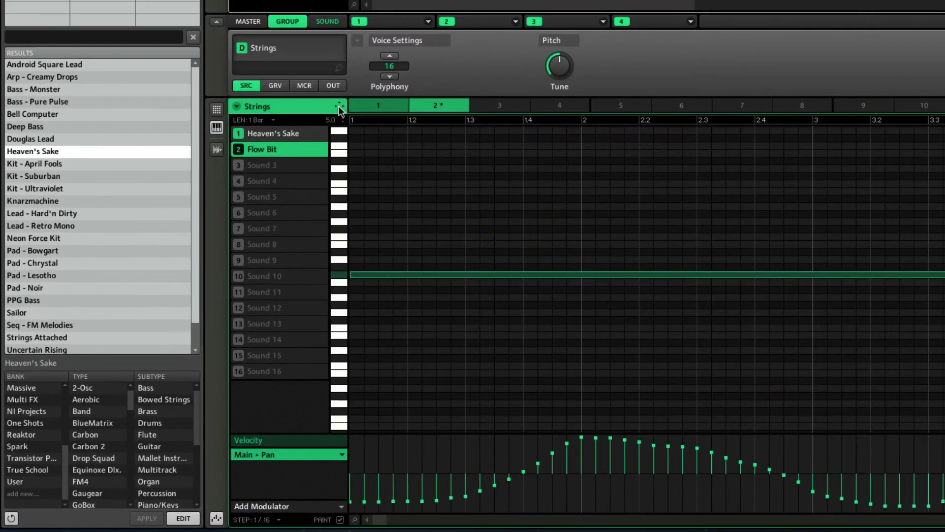
Check which Pattern Drag Mode options, Audio or MIDI, the Strings group offers
{"action": "left_click", "coordinate": [235, 106]}
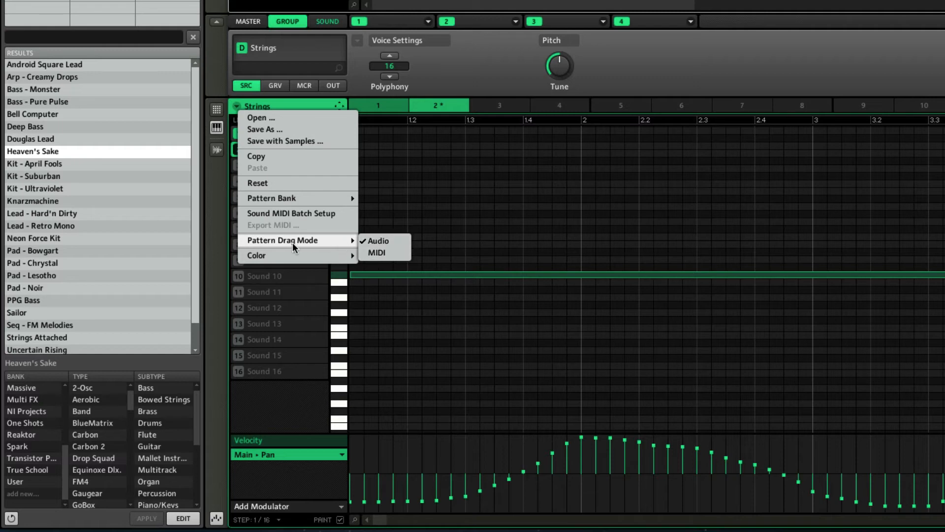
{"action": "left_click", "coordinate": [470, 56]}
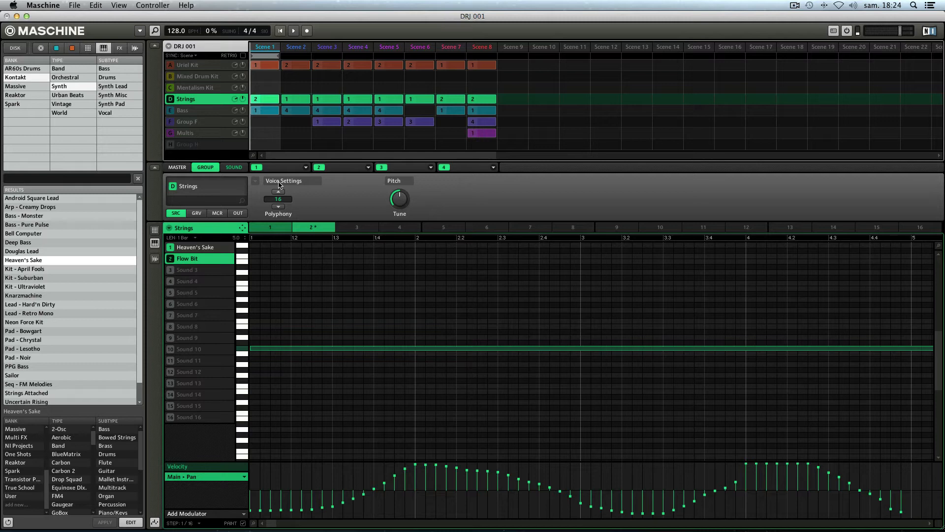
Shrink the application window to reveal the desktop and unsolo the Strings group
{"action": "left_click", "coordinate": [26, 17]}
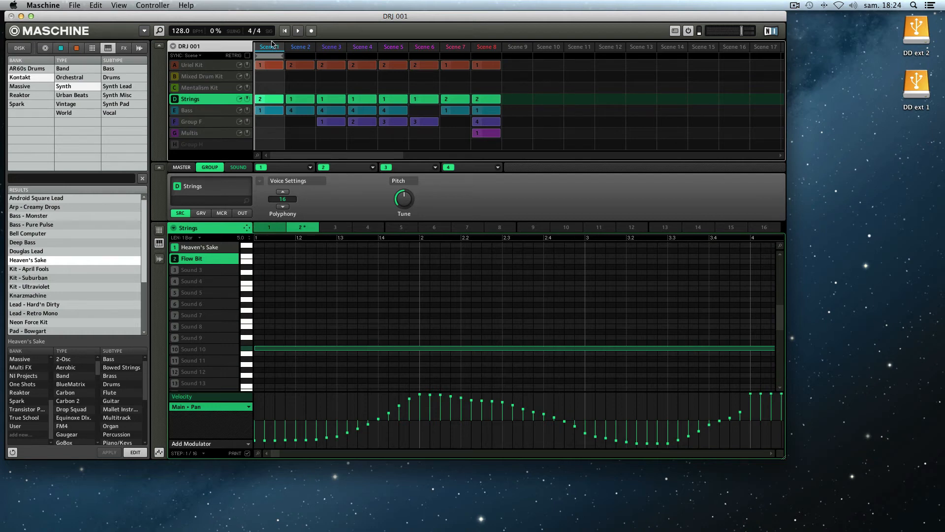
{"action": "left_click", "coordinate": [174, 100]}
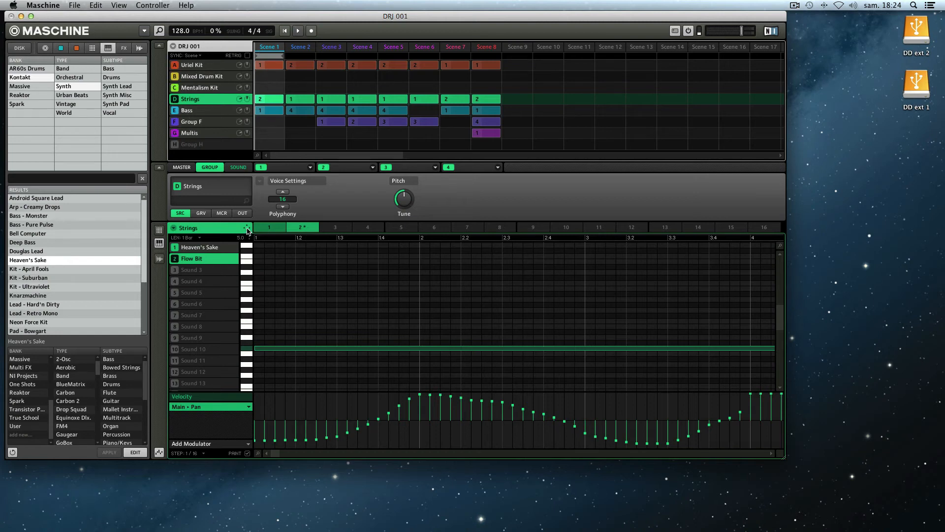
Export the Strings group's pattern 2 to the desktop as a WAV file, keeping Pattern Drag Mode on Audio
{"action": "left_click", "coordinate": [174, 228]}
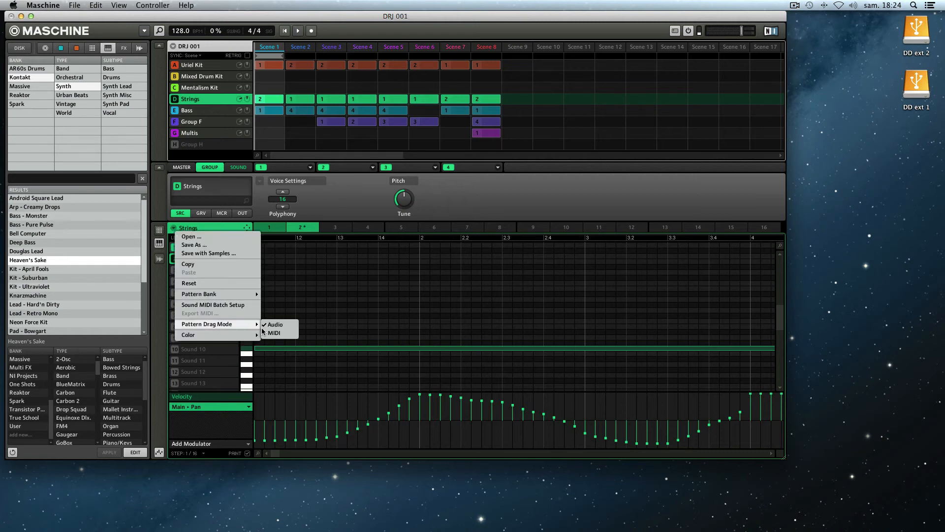
{"action": "left_click", "coordinate": [326, 198]}
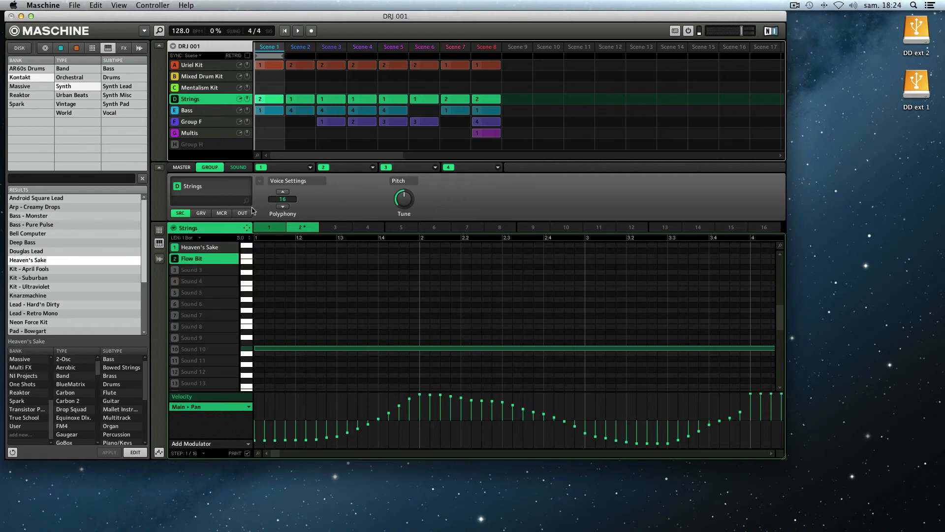
{"action": "left_click_drag", "start_coordinate": [247, 230], "coordinate": [247, 229]}
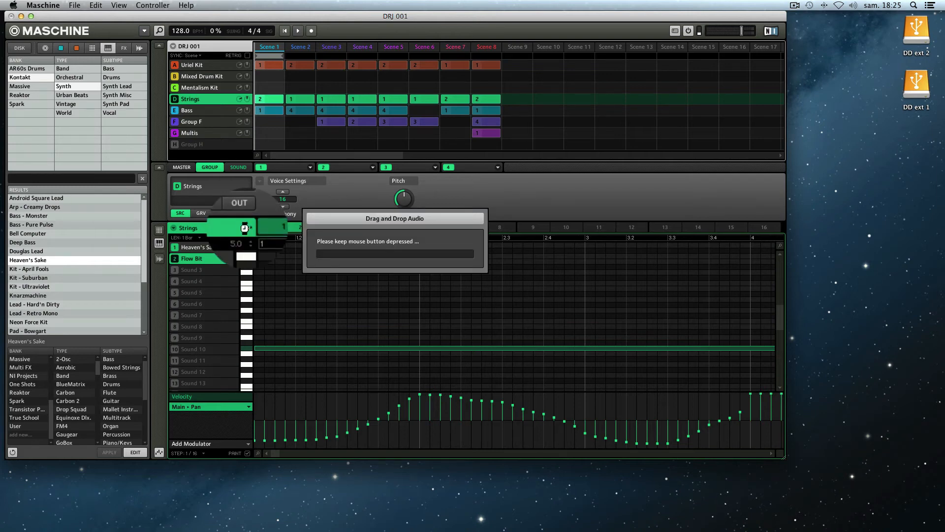
{"action": "left_click_drag", "start_coordinate": [245, 228], "coordinate": [914, 130]}
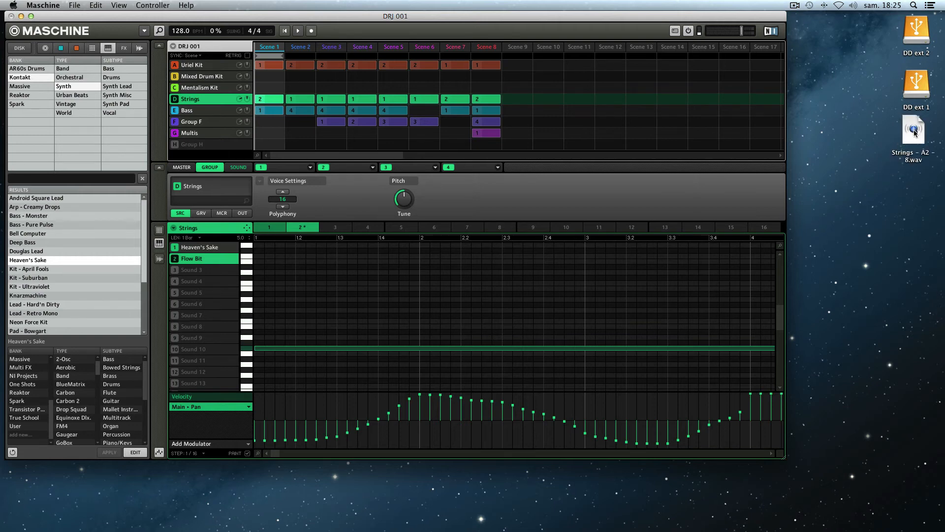
Preview the exported Strings WAV file on the desktop and move it to the trash
{"action": "left_click", "coordinate": [914, 132]}
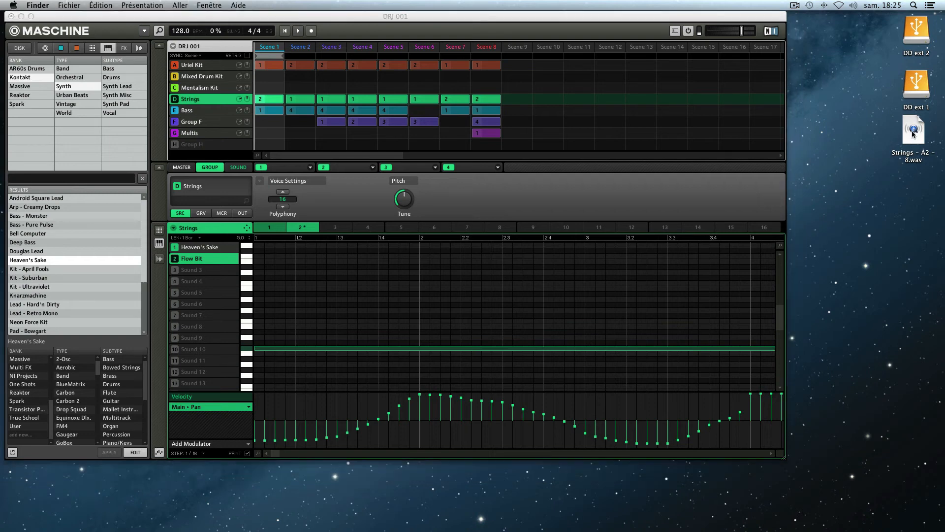
{"action": "left_click", "coordinate": [913, 131]}
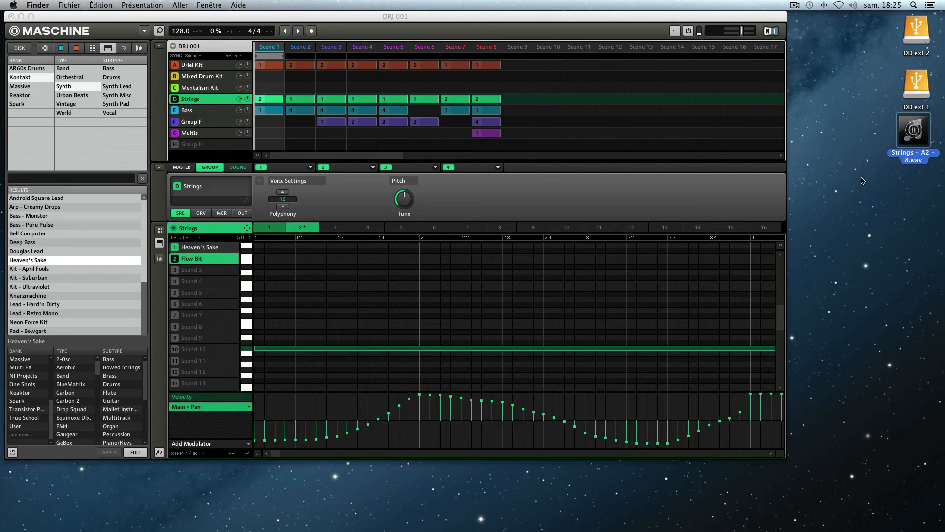
{"action": "left_click", "coordinate": [884, 181]}
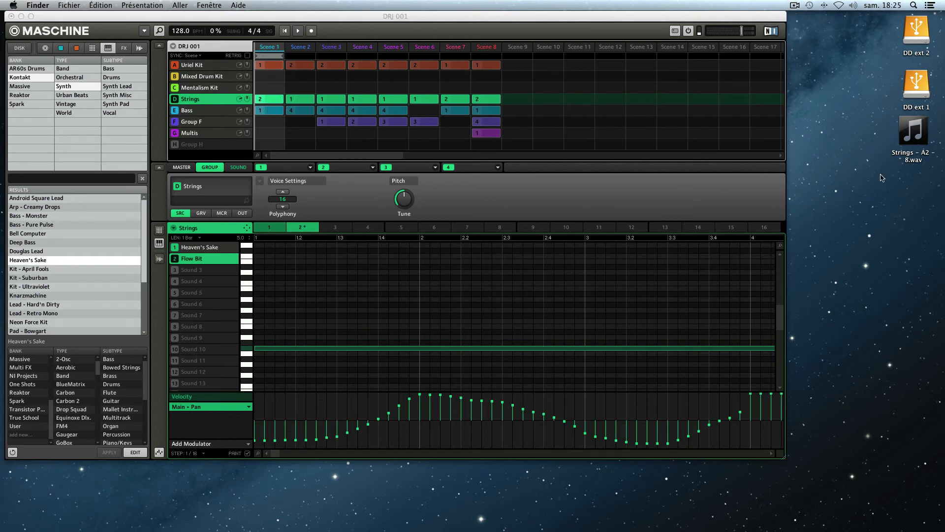
{"action": "right_click", "coordinate": [916, 137]}
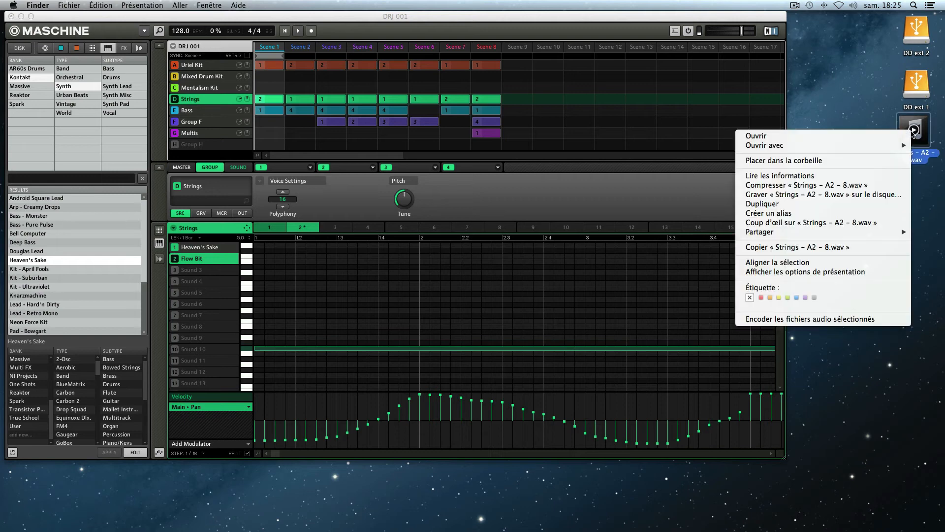
{"action": "left_click", "coordinate": [874, 157]}
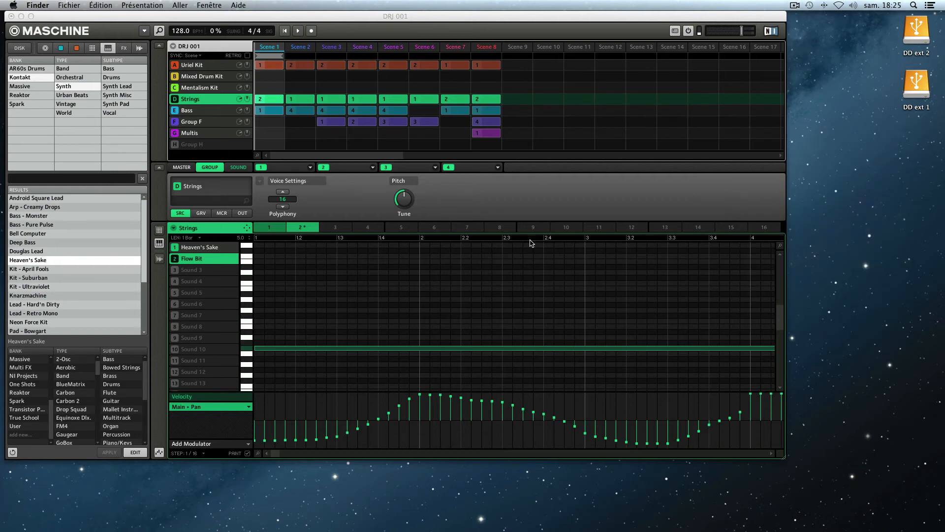
Set the Strings group's Pattern Drag Mode to MIDI
{"action": "left_click", "coordinate": [174, 227]}
{"action": "mouse_move", "coordinate": [202, 326]}
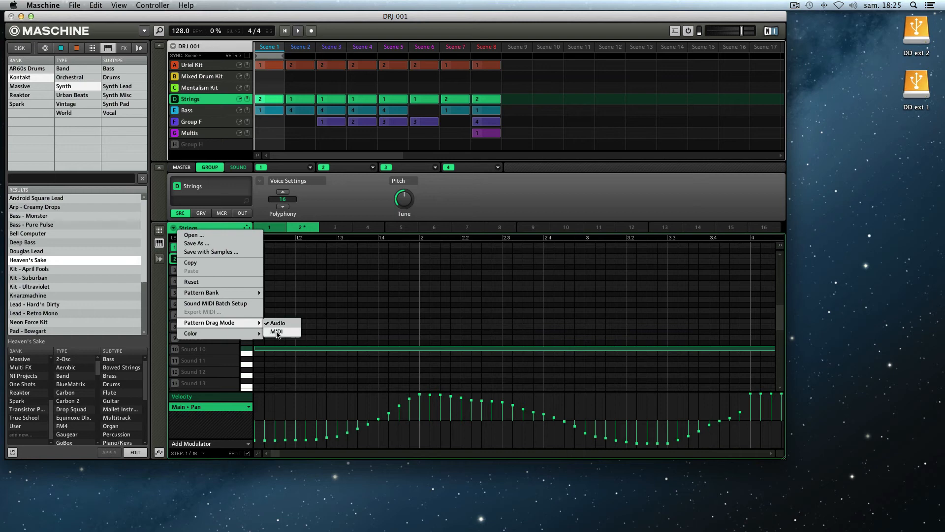
{"action": "left_click", "coordinate": [276, 331]}
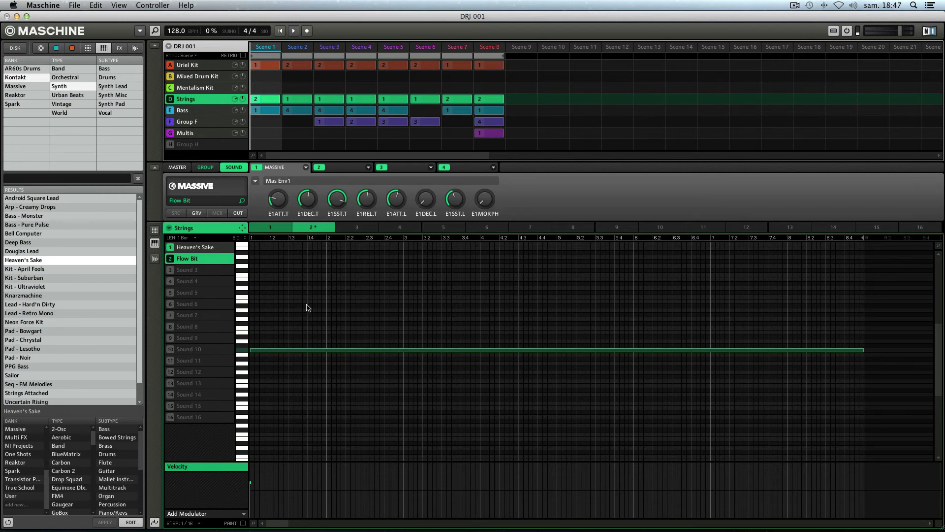
Draw a Flow Bit note at bar 1 above the existing long note and trim both ends to span beat 1.2 to just past 1.3
{"action": "left_click", "coordinate": [252, 275]}
{"action": "left_click_drag", "start_coordinate": [255, 278], "coordinate": [326, 277]}
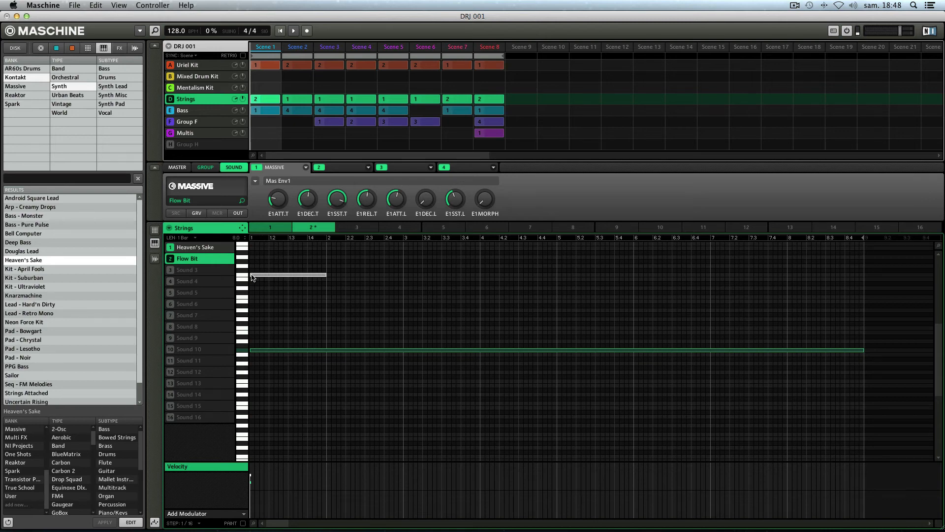
{"action": "left_click_drag", "start_coordinate": [252, 277], "coordinate": [267, 278]}
{"action": "left_click_drag", "start_coordinate": [339, 274], "coordinate": [283, 275]}
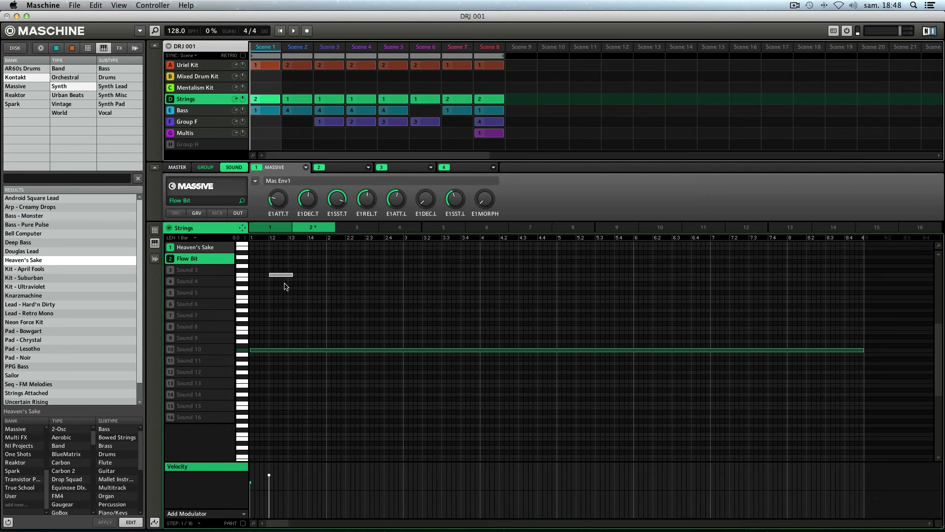
Draw a one-bar note at bar 2 on the same pitch and copy it to beat 3.4
{"action": "double_click", "coordinate": [329, 275]}
{"action": "left_click_drag", "start_coordinate": [331, 274], "coordinate": [403, 288]}
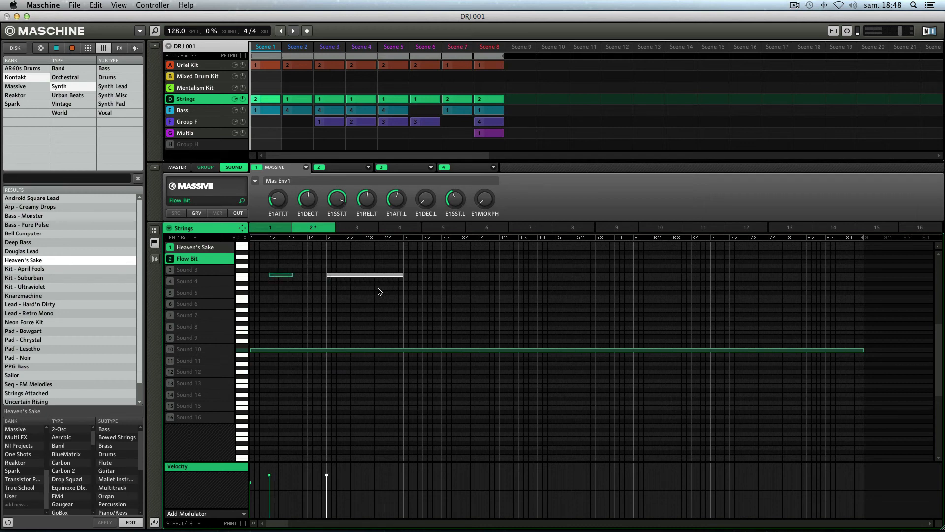
{"action": "key", "text": "alt"}
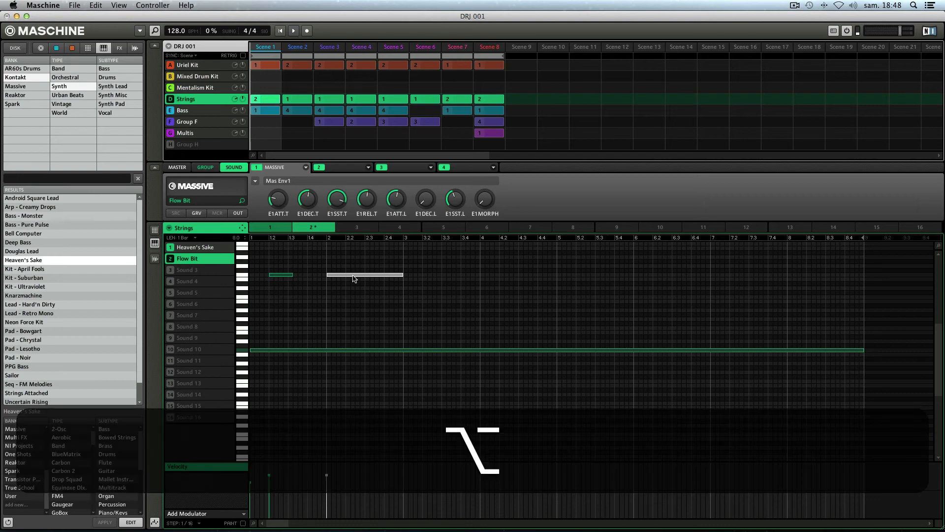
{"action": "left_click_drag", "start_coordinate": [352, 277], "coordinate": [487, 277]}
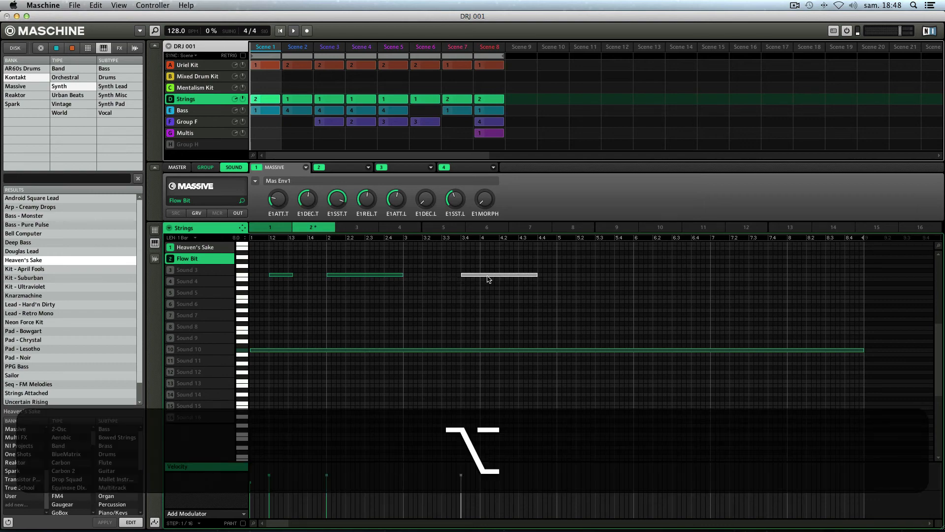
{"action": "left_click", "coordinate": [487, 288]}
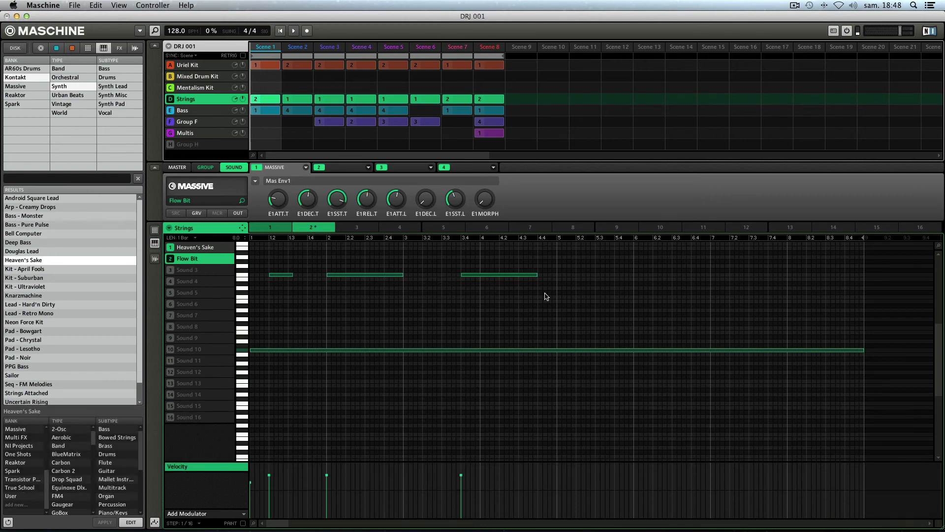
Select the copied note, select the two longer upper notes together, and clear the selection
{"action": "left_click", "coordinate": [498, 274]}
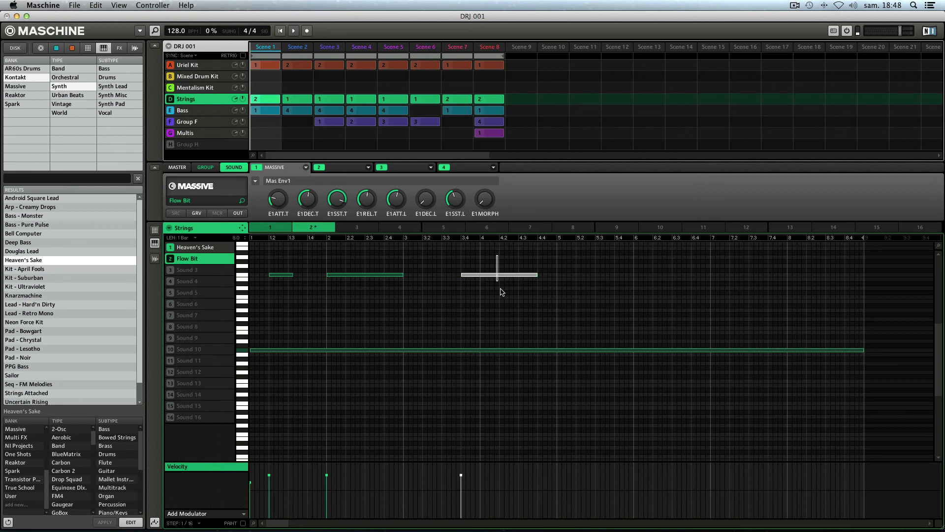
{"action": "left_click_drag", "start_coordinate": [352, 250], "coordinate": [523, 303]}
{"action": "left_click", "coordinate": [584, 296]}
Delete the three short upper notes, leaving only the long sustained note in pattern 2
{"action": "double_click", "coordinate": [485, 277]}
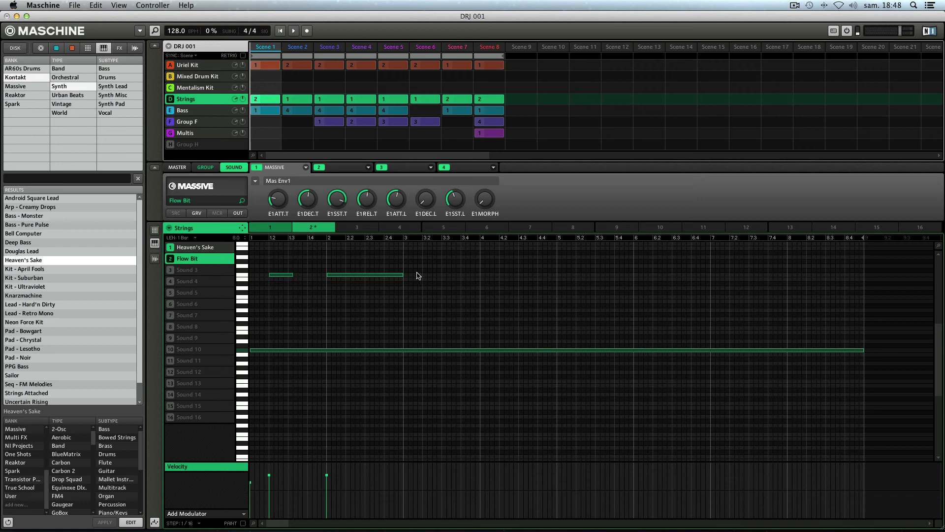
{"action": "double_click", "coordinate": [389, 277]}
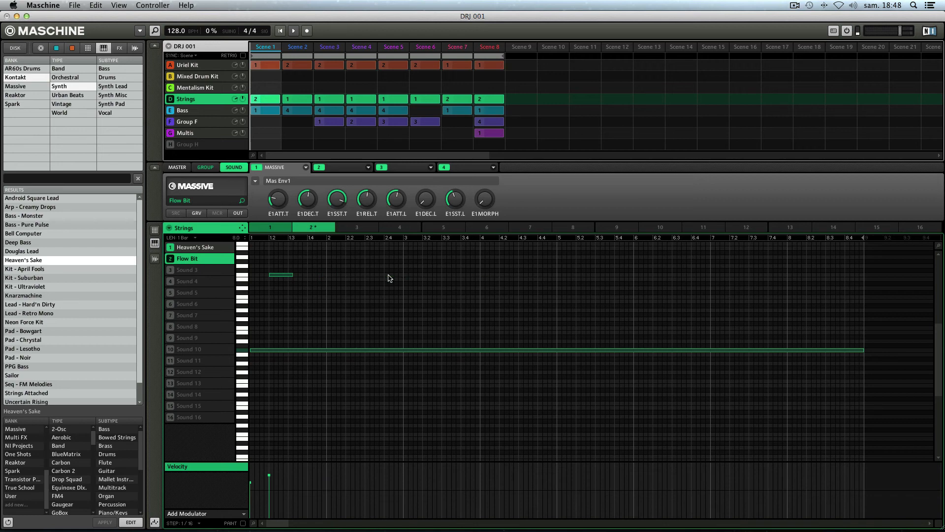
{"action": "double_click", "coordinate": [284, 277]}
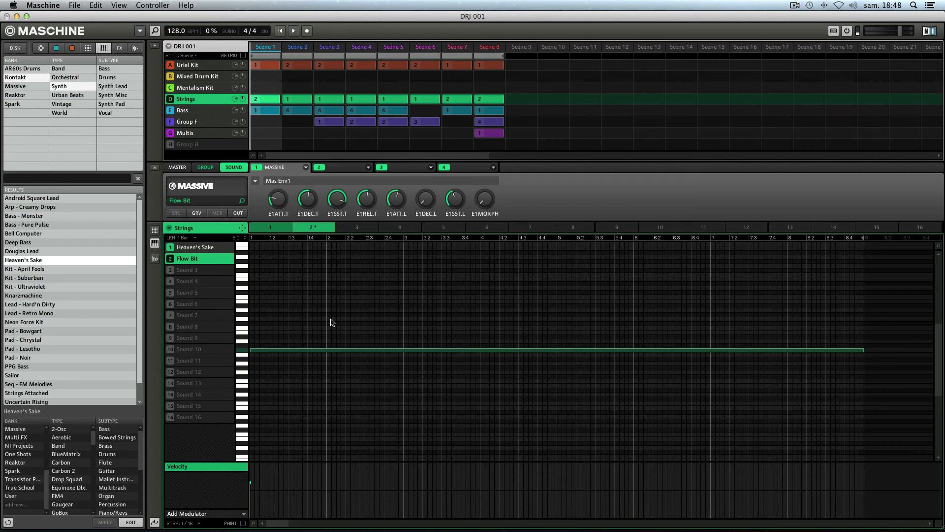